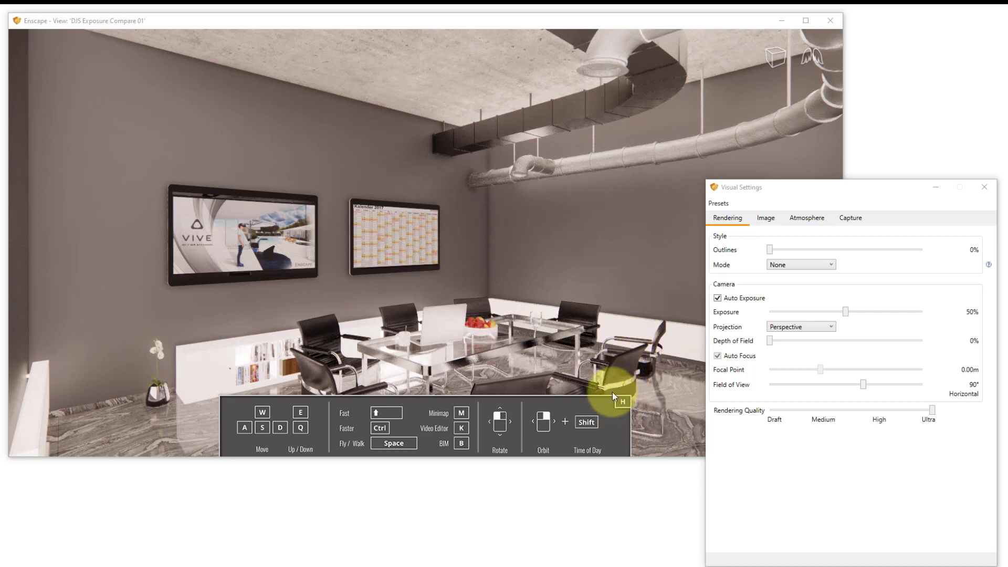
Hide the navigation help overlay and reset the visual settings to their default values
key(h)
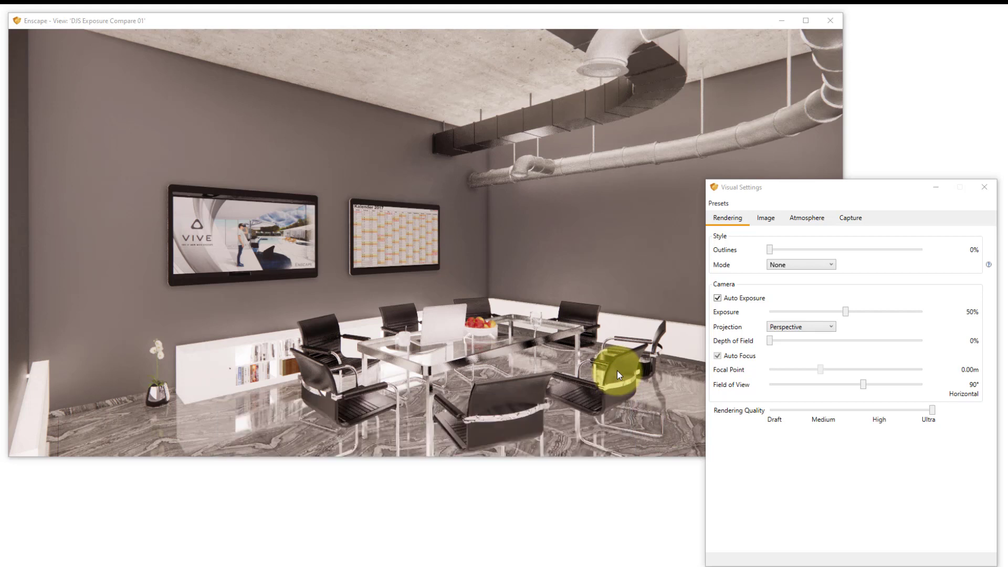
click(717, 203)
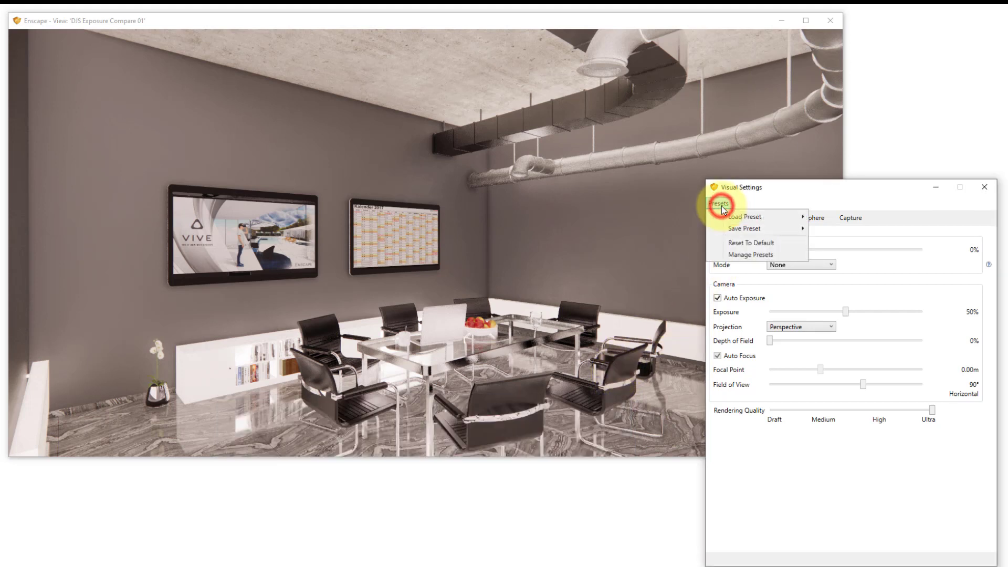
click(748, 243)
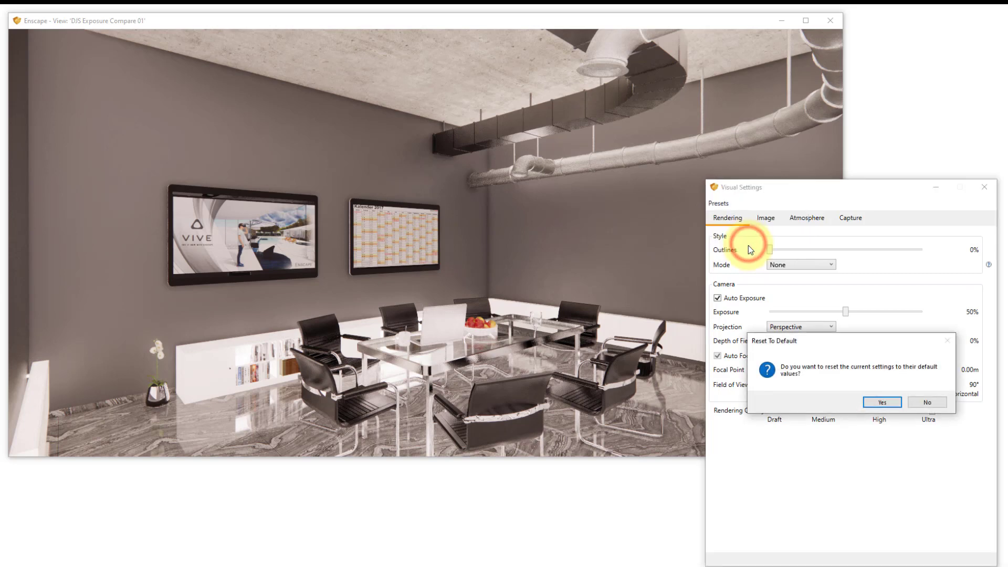
click(877, 402)
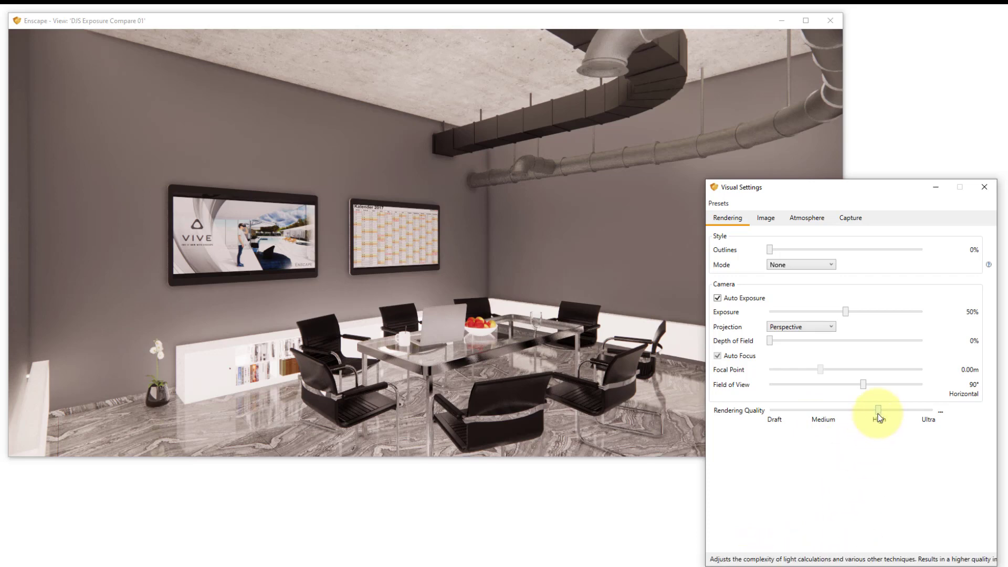
Compare the Medium, Draft and High rendering qualities in the conference room view, ending with Rendering Quality at Ultra
click(824, 411)
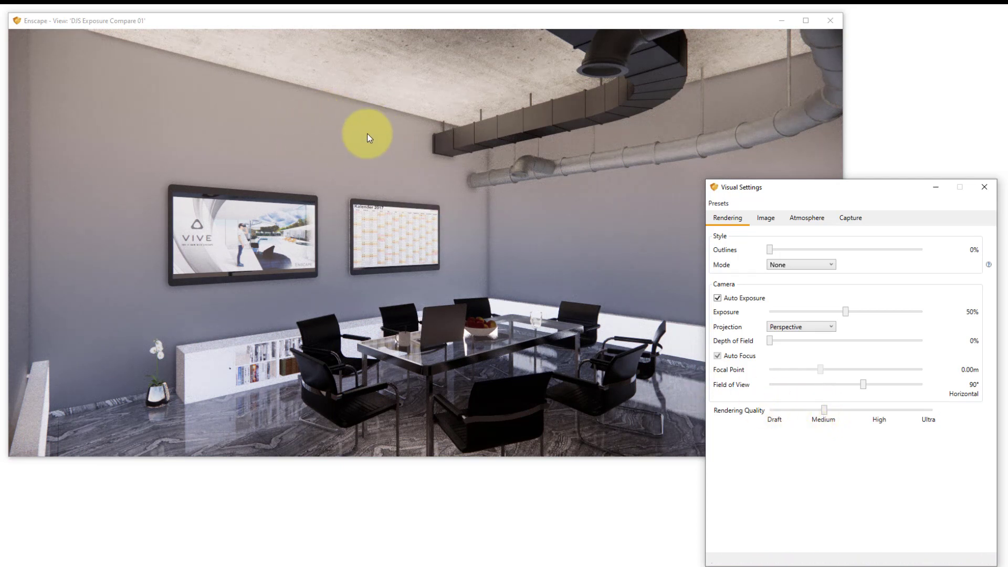
click(775, 410)
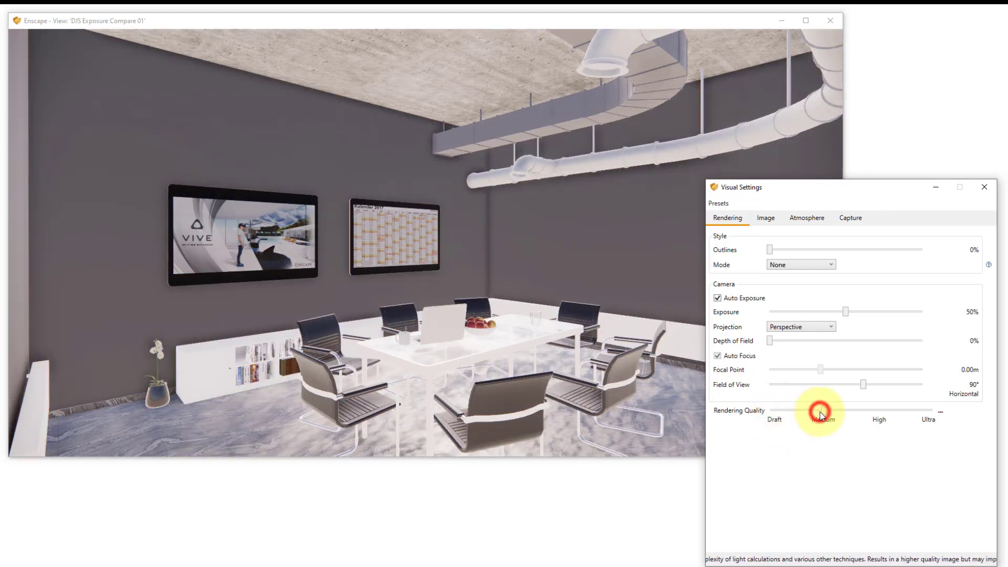
click(822, 412)
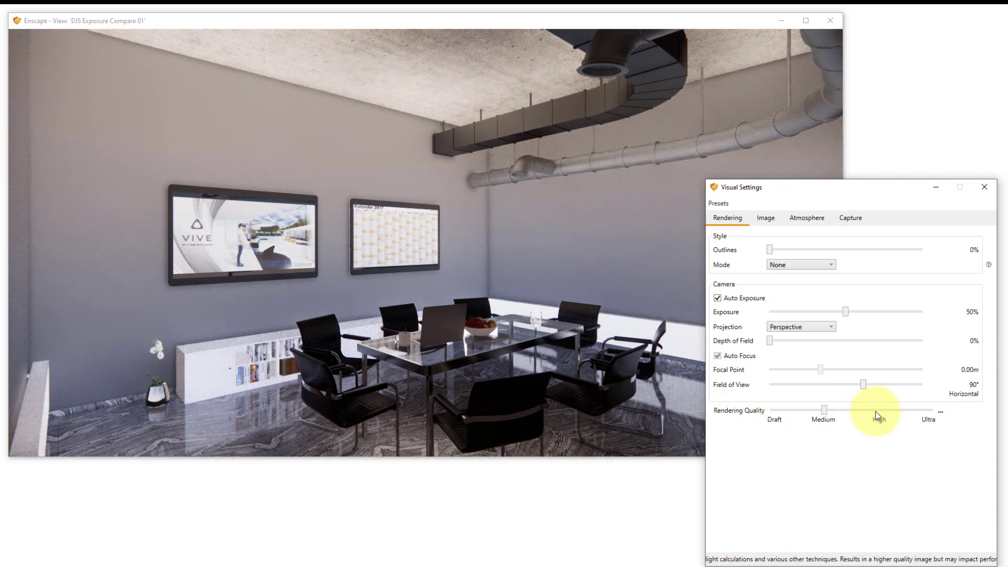
click(876, 410)
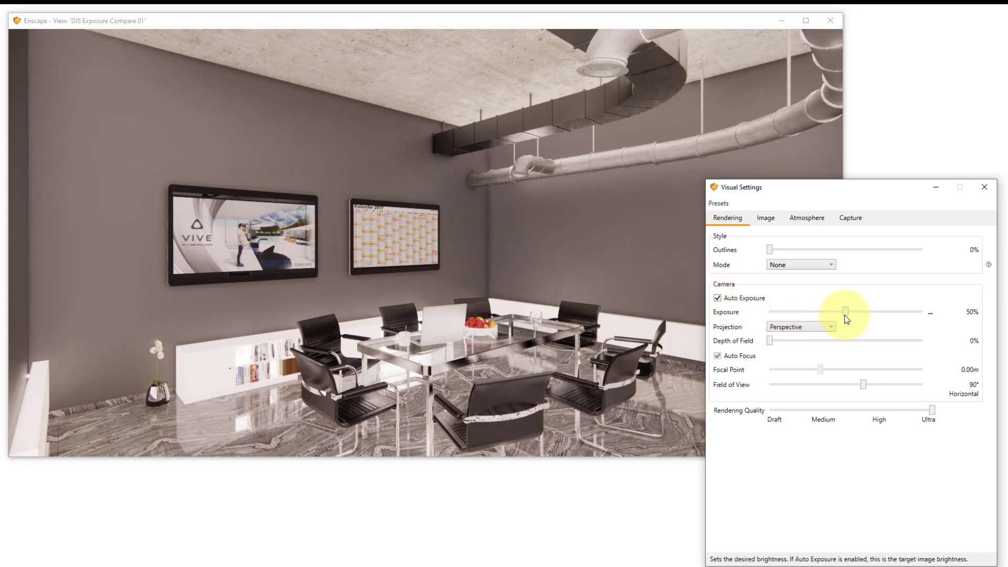
Try an exposure of 85% and restore its default, then disable Auto Exposure and set the exposure to 79%
drag(845, 312, 898, 311)
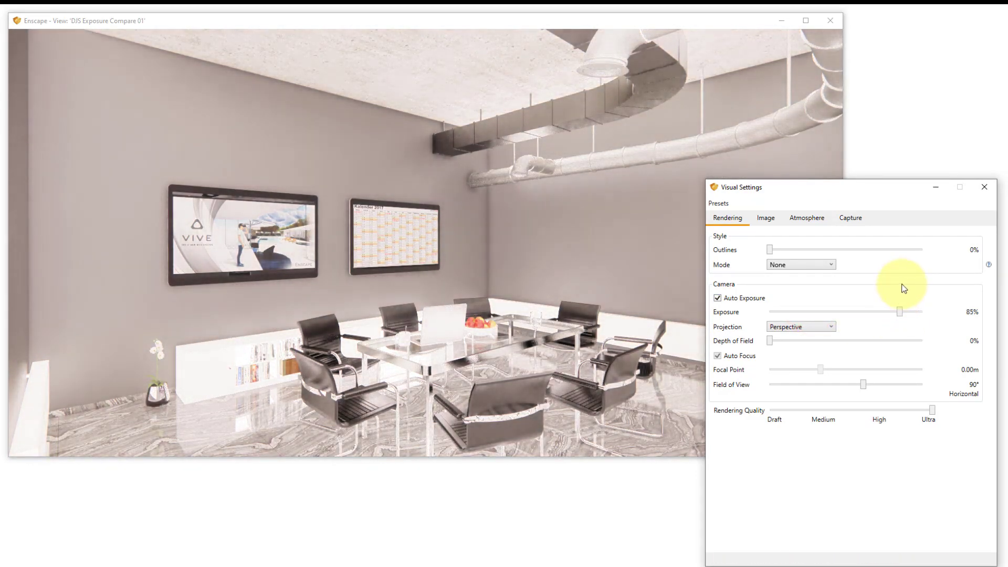
double_click(900, 312)
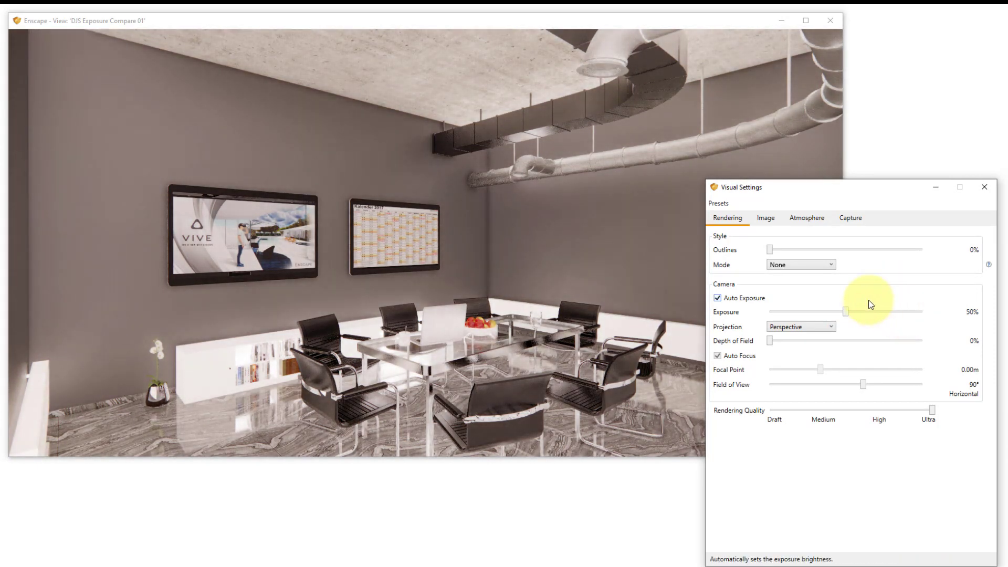
click(717, 298)
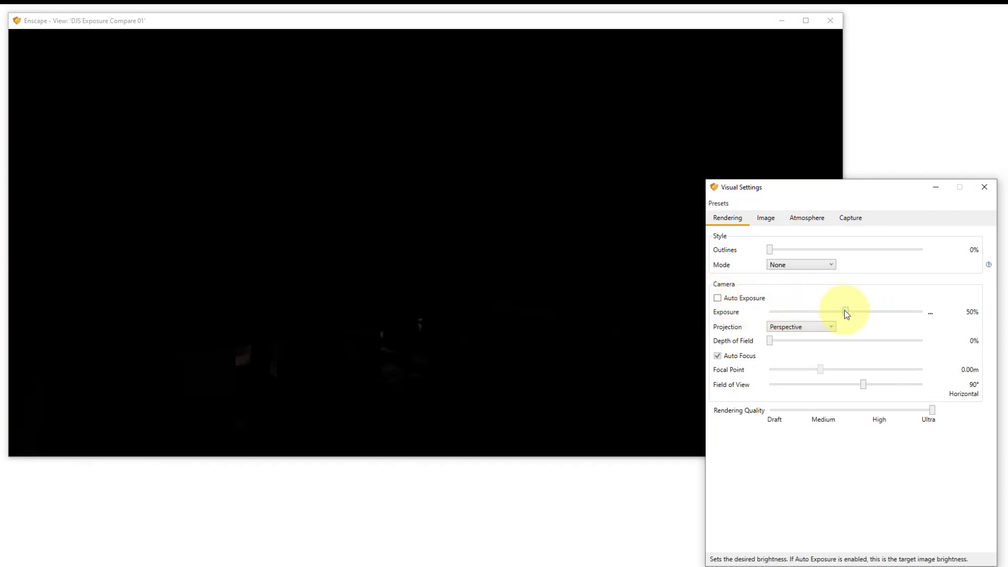
drag(846, 312, 891, 317)
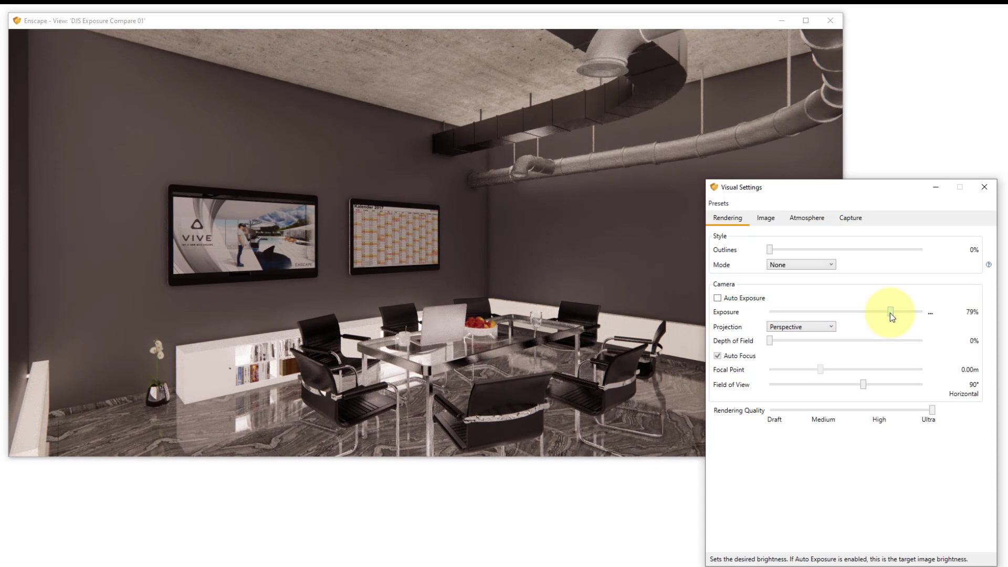
Try Ambient Brightness at 86% and 58% with Auto Contrast enabled, then reset the brightness and turn Auto Contrast off
click(773, 222)
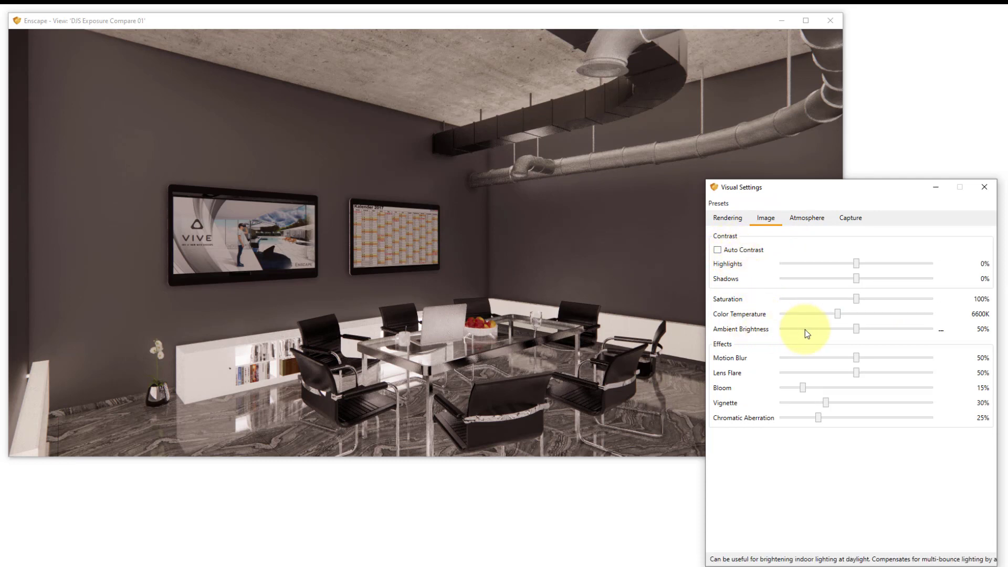
drag(855, 328, 911, 329)
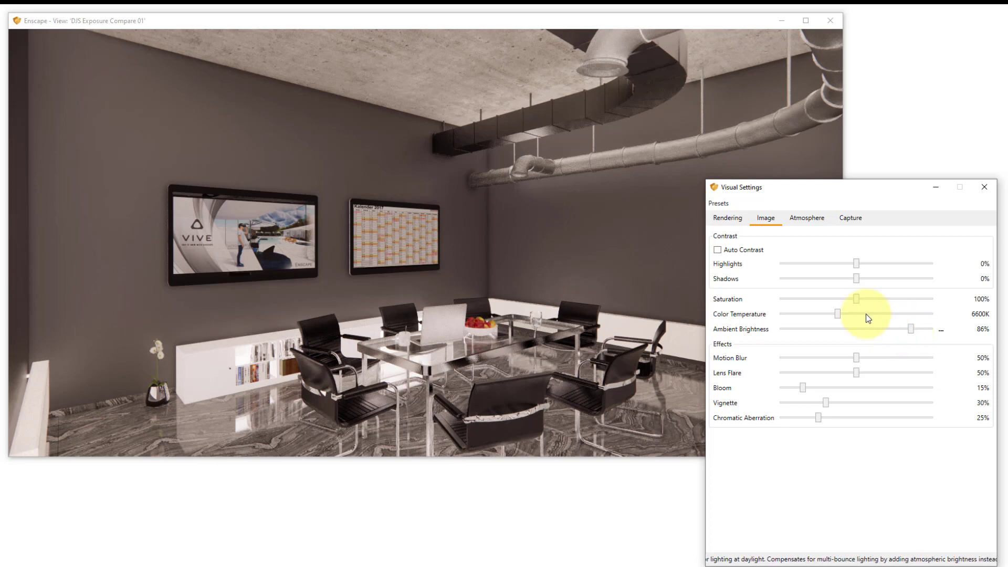
click(718, 250)
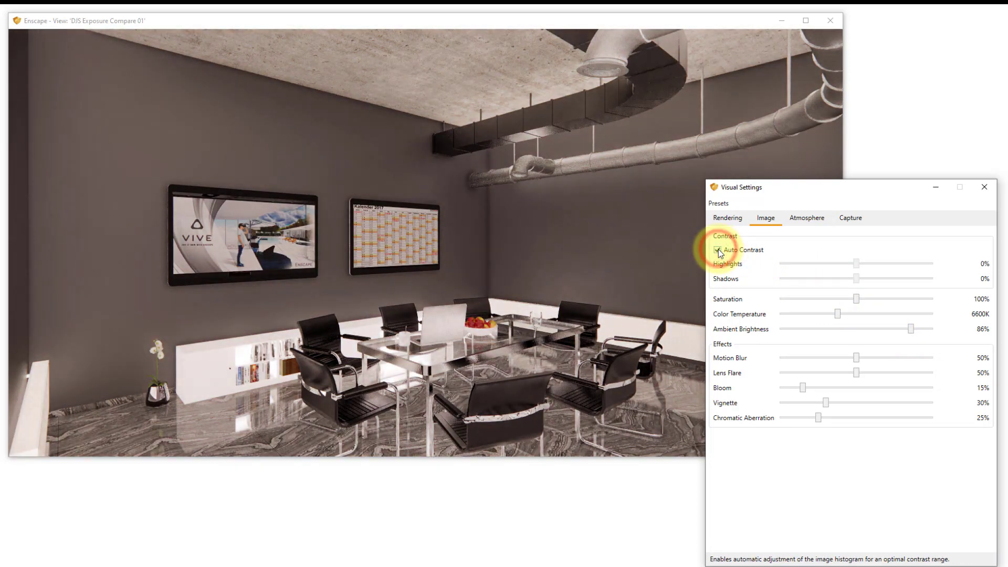
drag(912, 329, 869, 329)
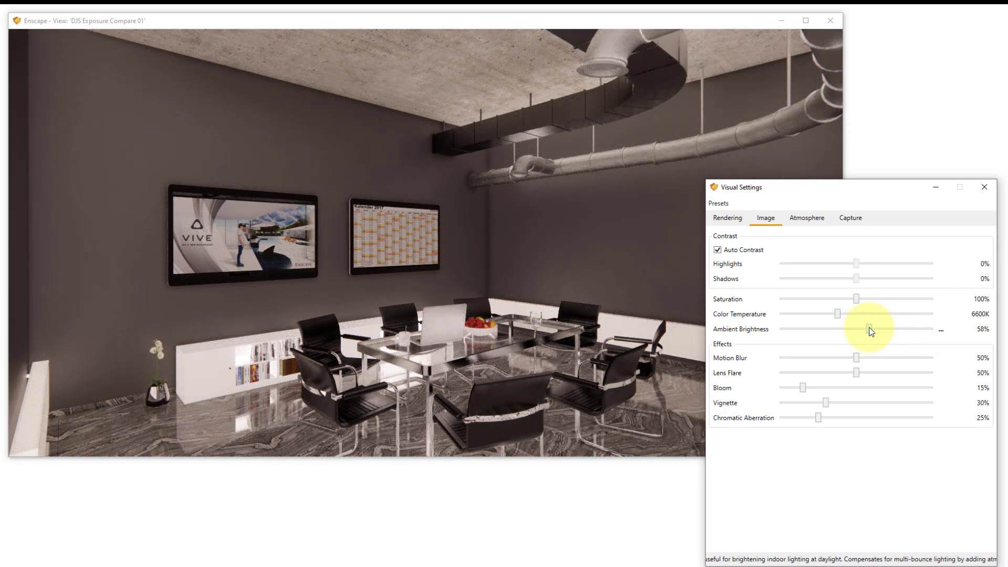
right_click(869, 328)
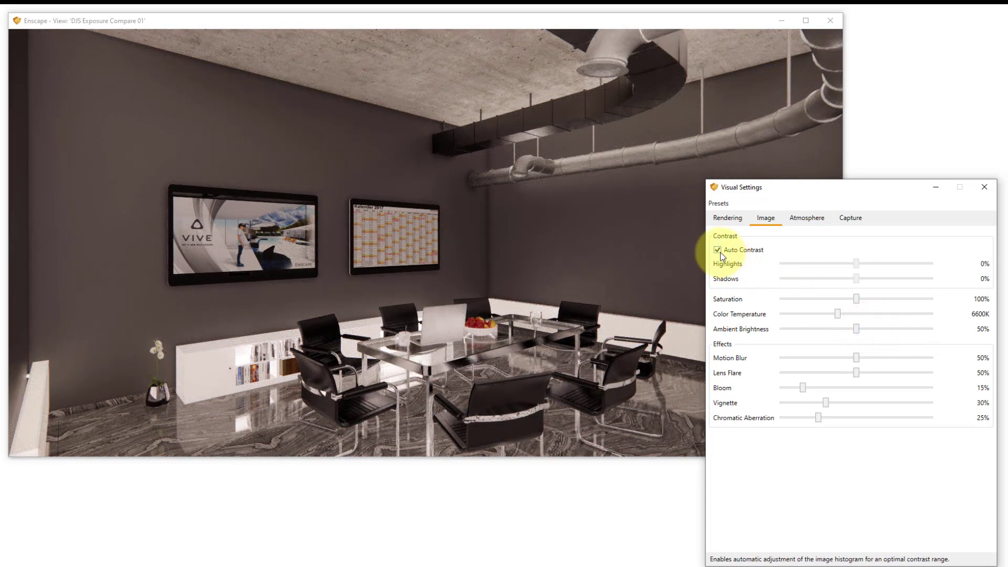
click(717, 250)
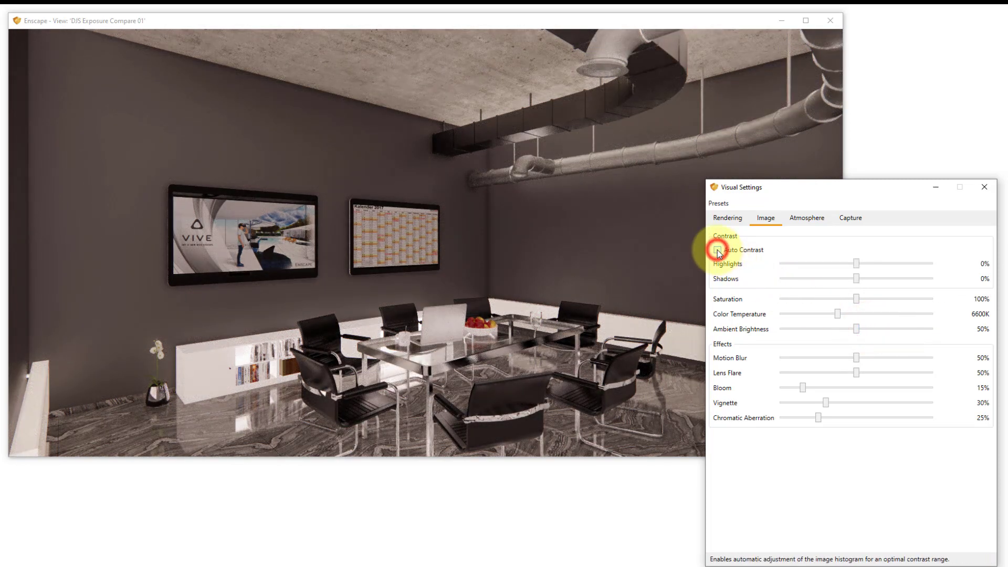
Restore the default exposure and turn Auto Exposure back on
click(730, 219)
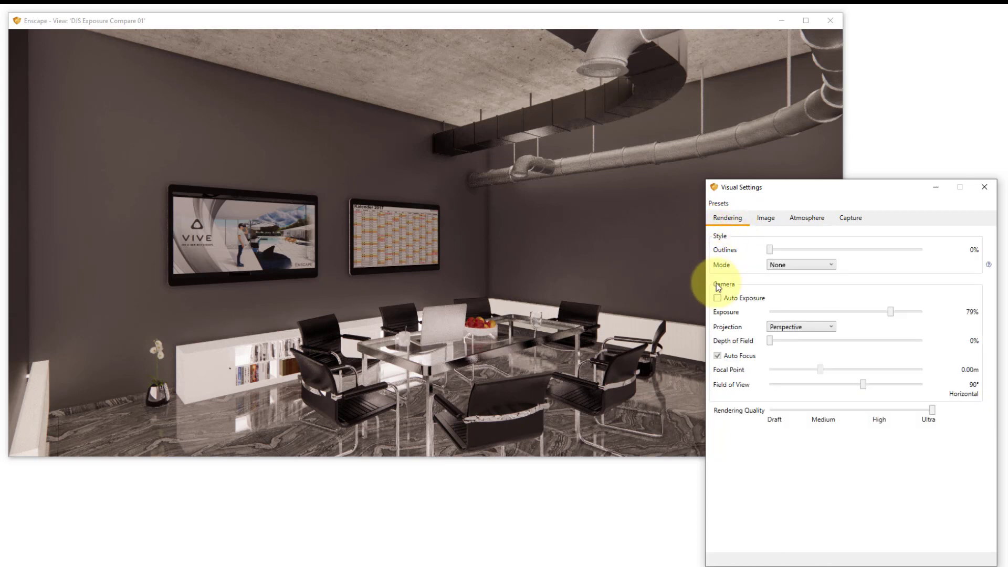
double_click(891, 311)
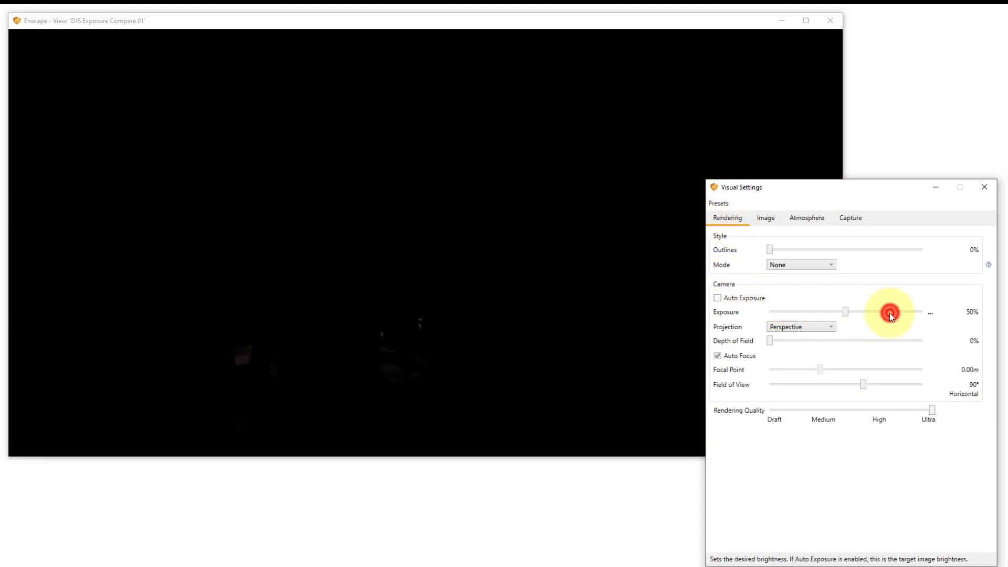
click(718, 298)
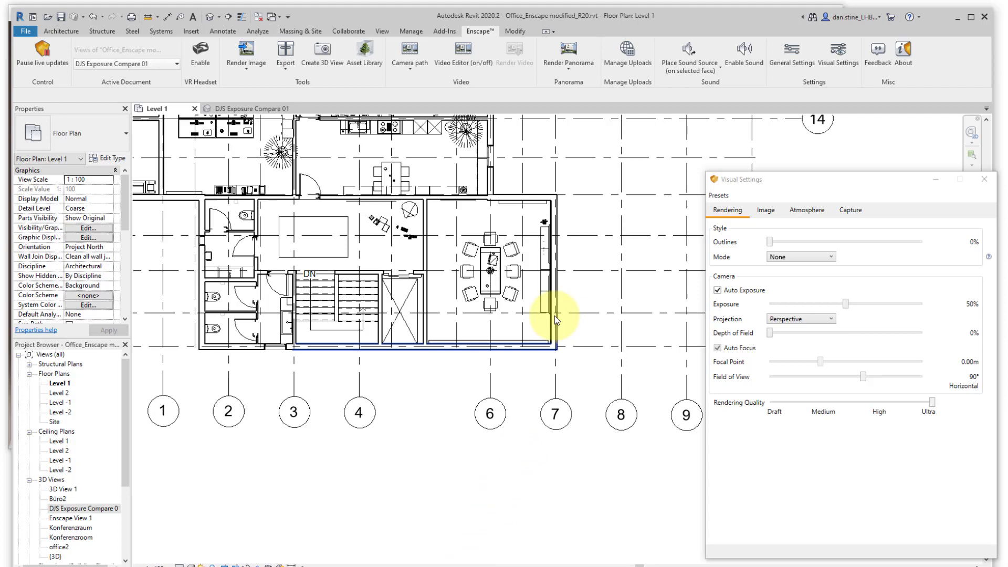
In Revit, open the material choice for the structure layer of the Generic - 250mm exterior wall along grid 7
click(555, 228)
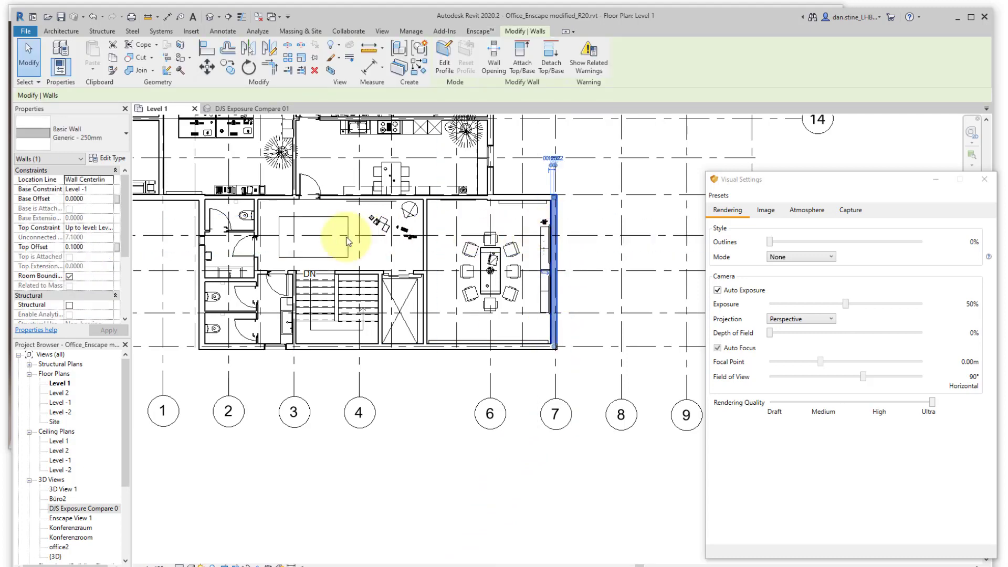
click(116, 158)
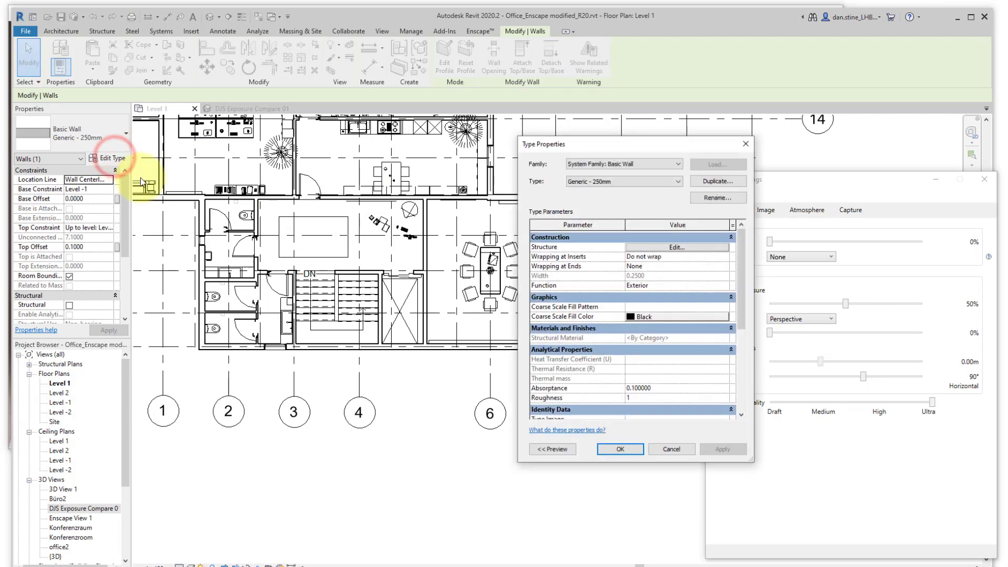
click(650, 246)
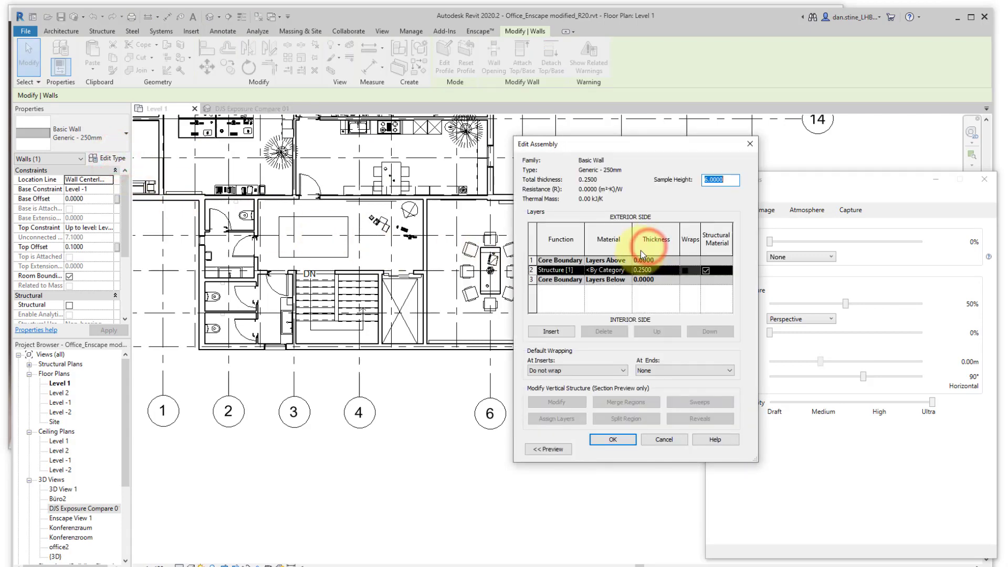
click(628, 272)
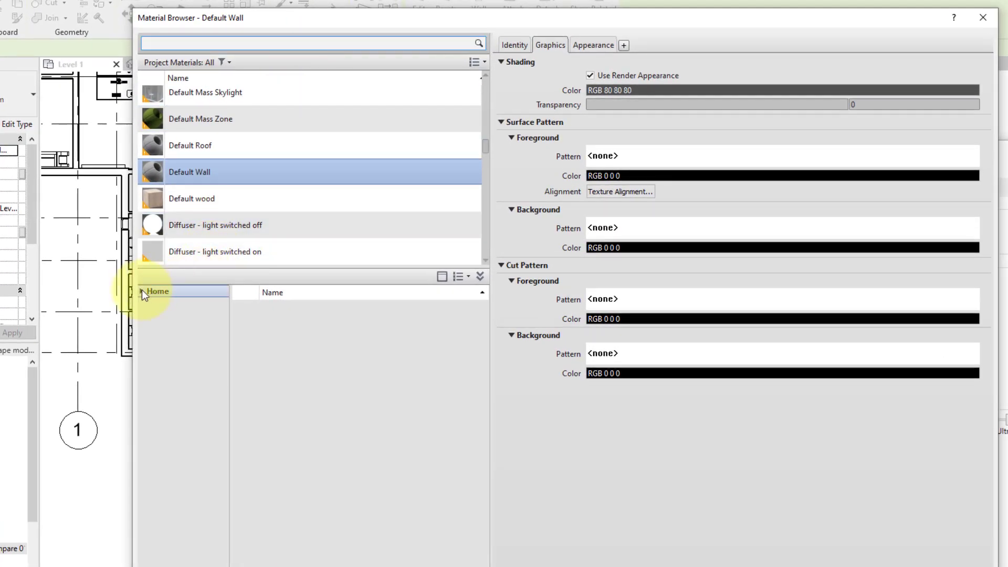
Add Wall Texture, Orange Peel from the AEC Materials paint category to the project, replacing the existing appearance with the same name
click(141, 291)
click(147, 316)
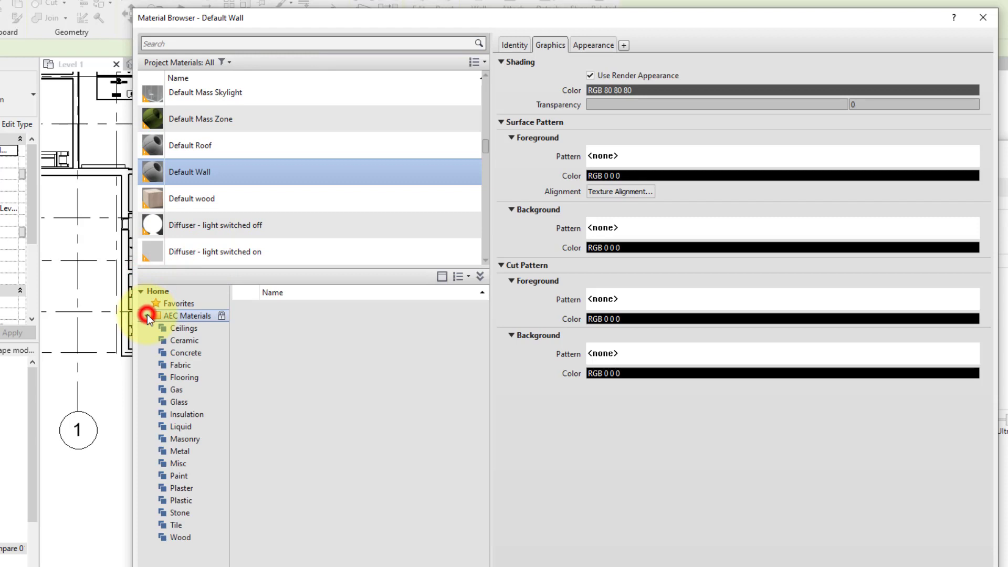
click(175, 475)
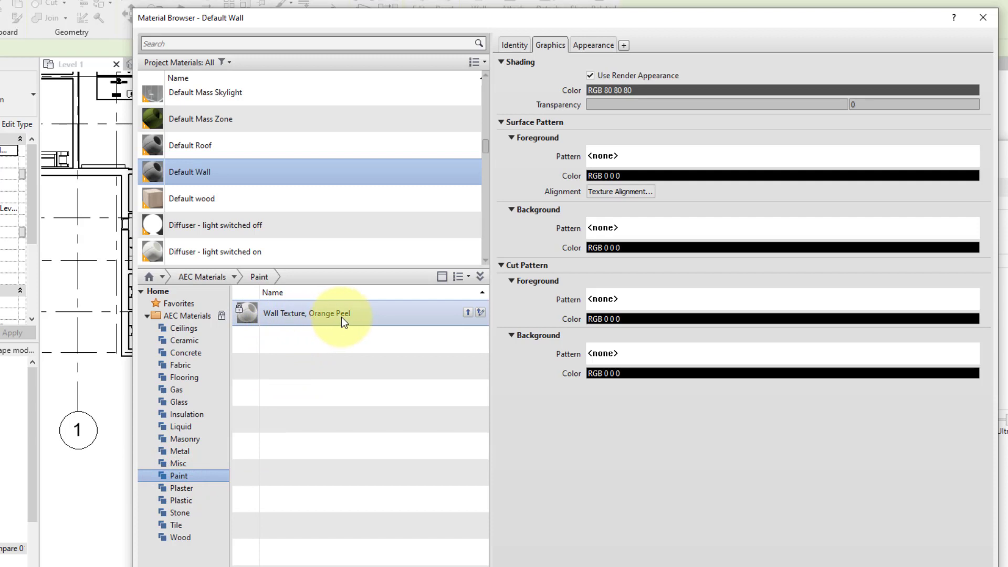
click(469, 313)
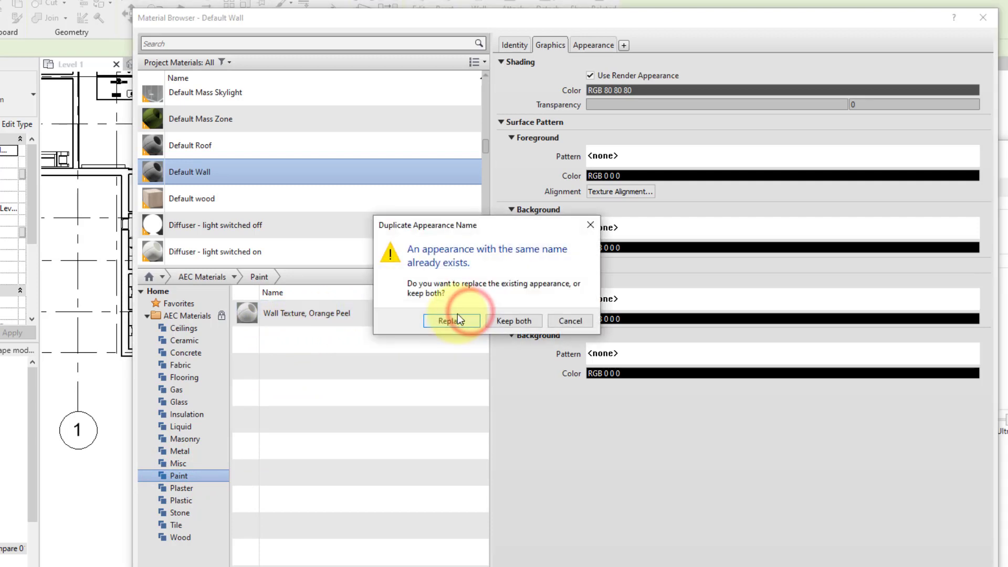
click(446, 320)
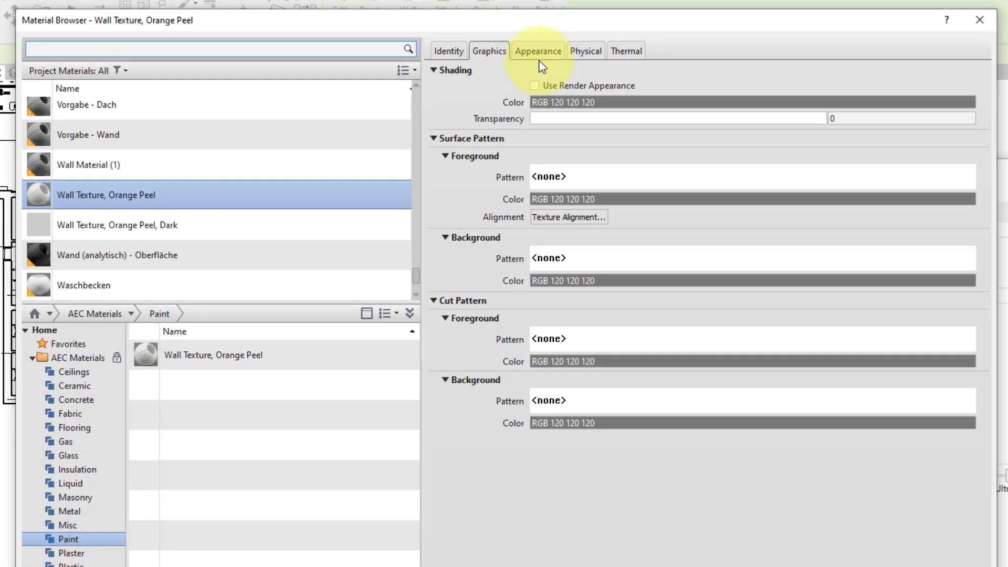
Examine the orange peel material's appearance, including its Relief Pattern (Bump) image, with an enlarged preview
click(594, 46)
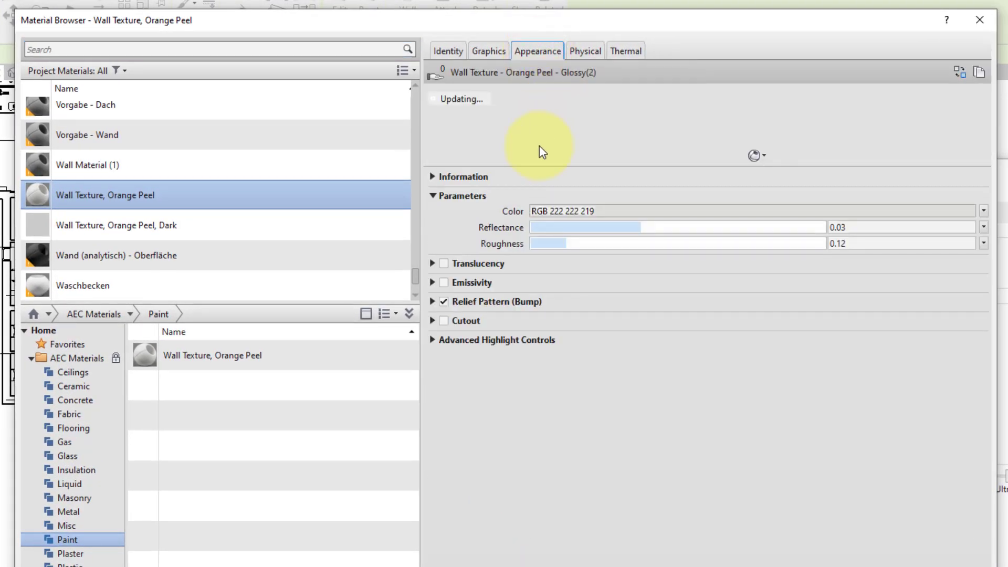
click(433, 301)
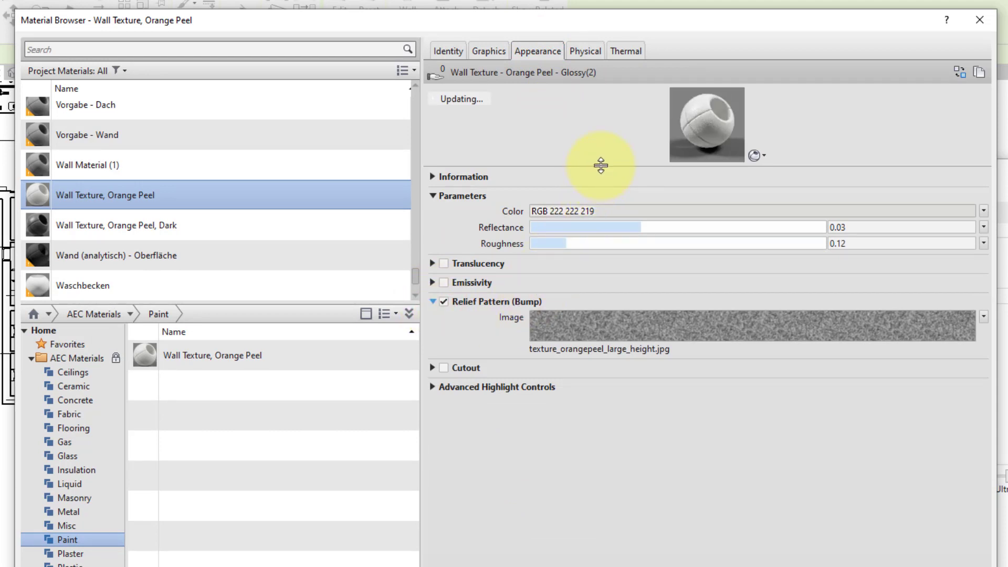
drag(601, 166, 582, 293)
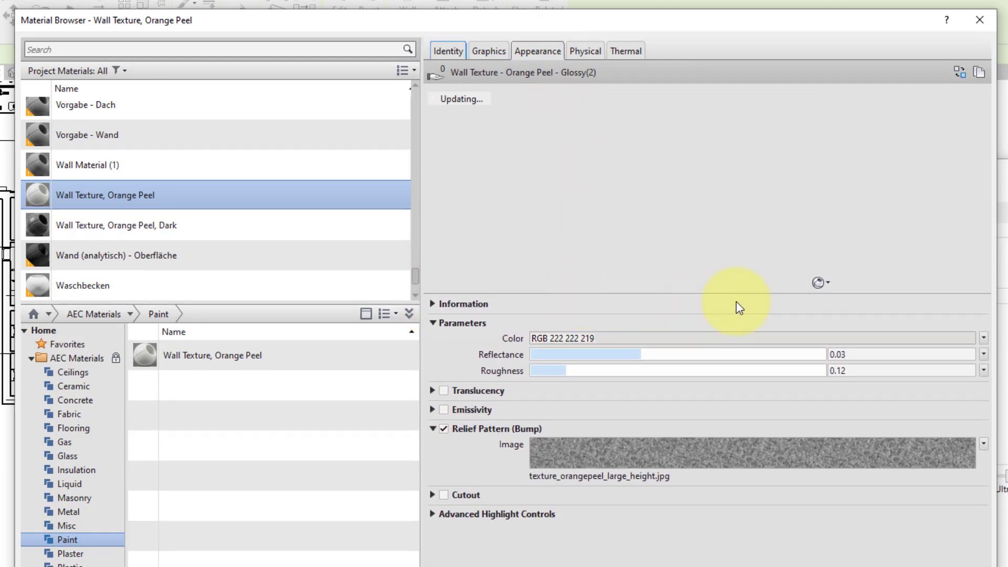
Set the material preview scene to Walls and assign the orange peel material to the wall's structure layer
click(826, 285)
mouse_move(824, 298)
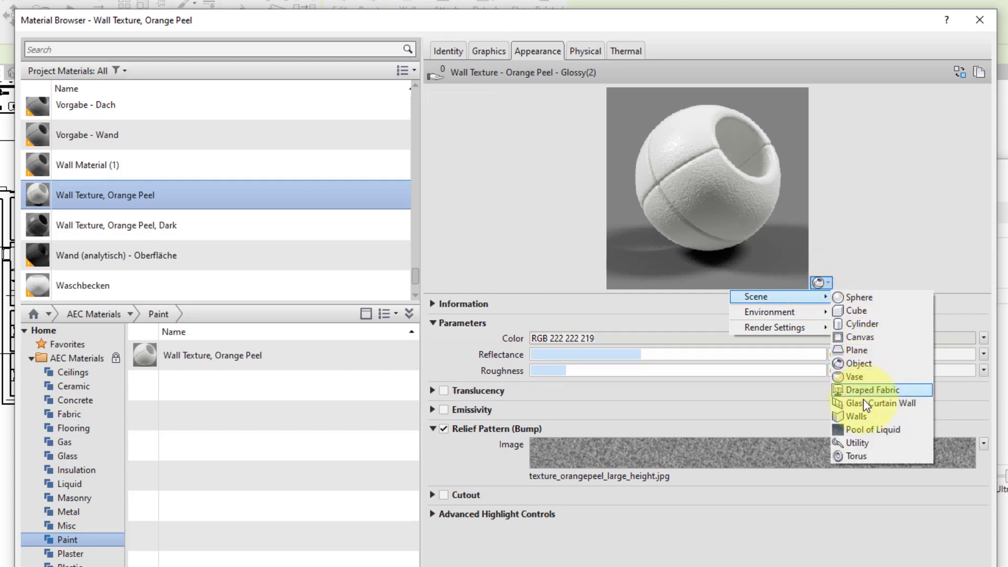
click(861, 414)
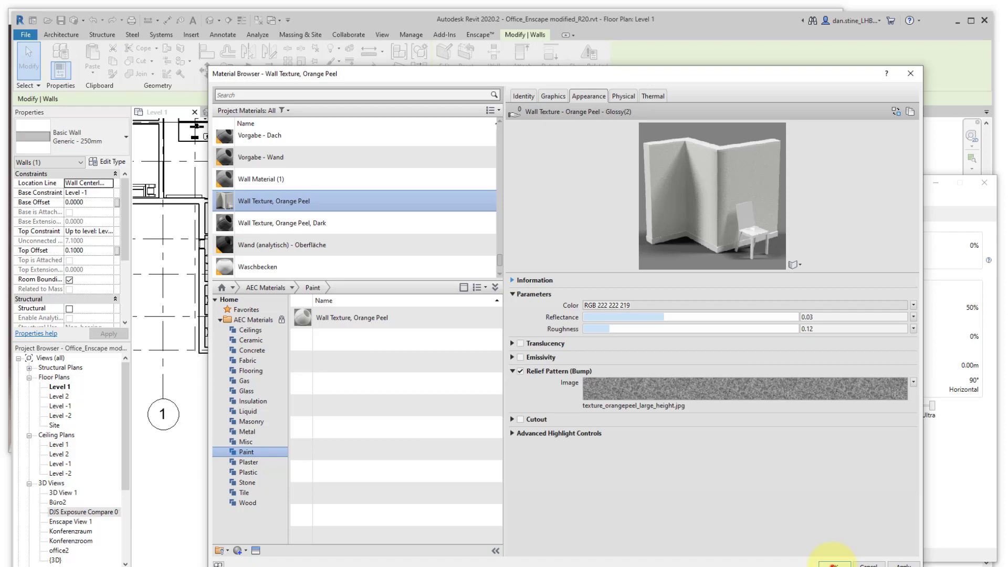
click(833, 563)
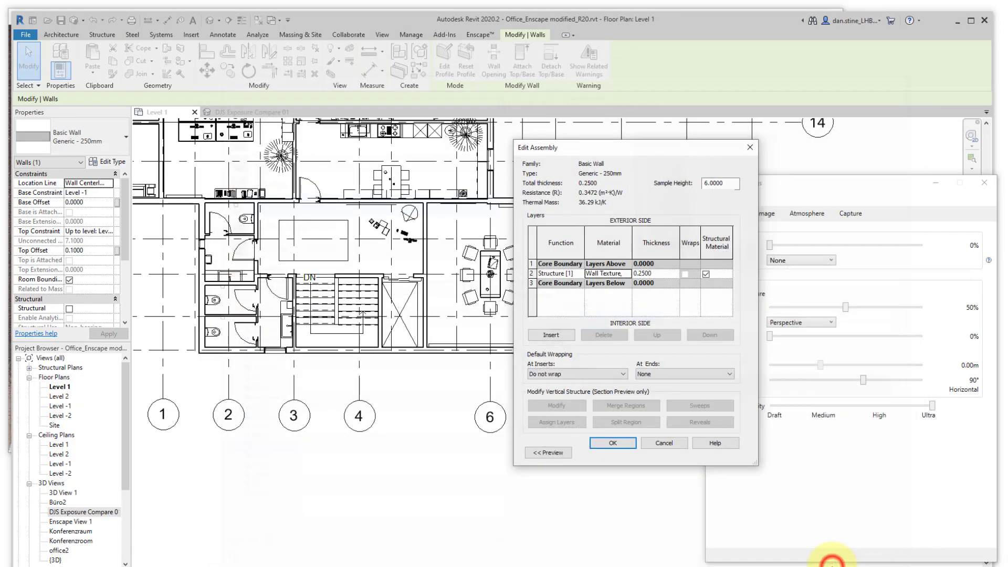
Apply the orange peel structure layer to the Generic - 250mm wall type and review the conference room in the Enscape view
click(612, 443)
click(612, 443)
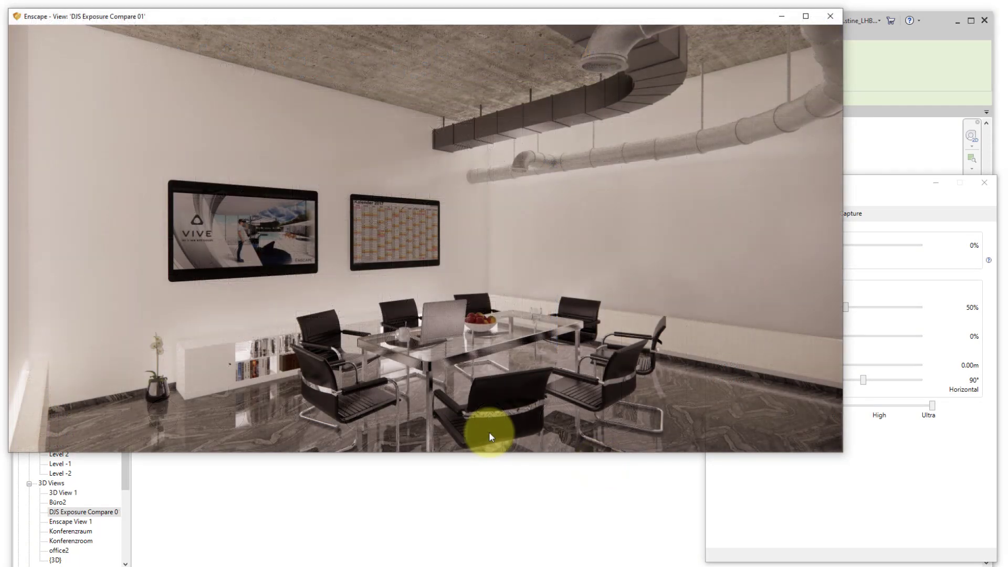
Return to Revit and reopen the material choice for the structure layer of the selected Generic - 250mm wall
click(520, 483)
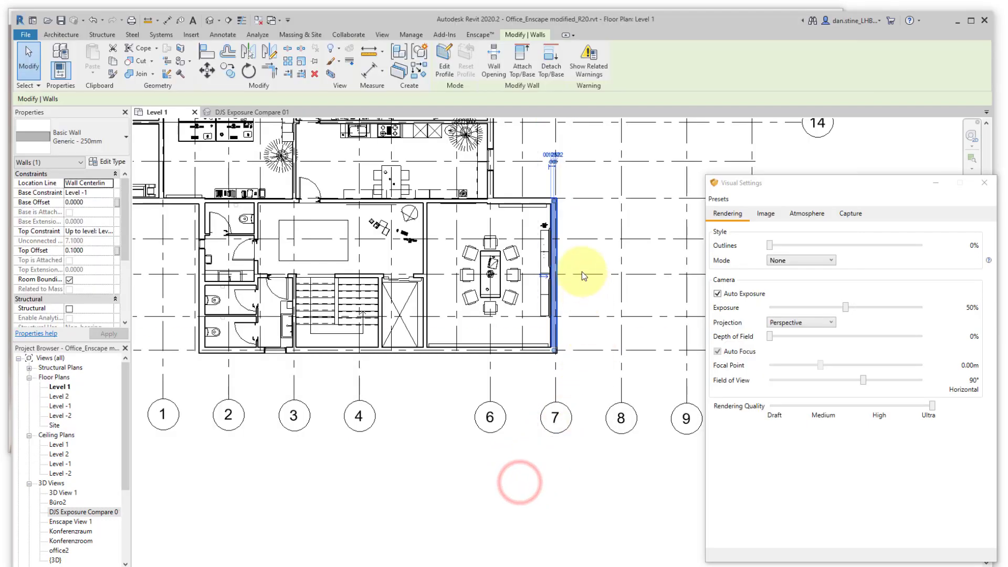
click(108, 161)
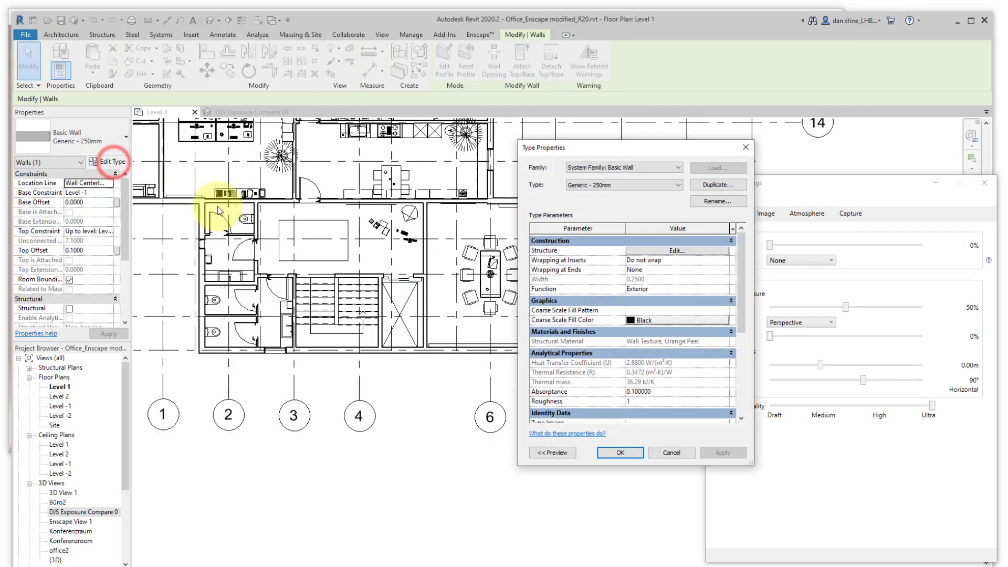
click(654, 254)
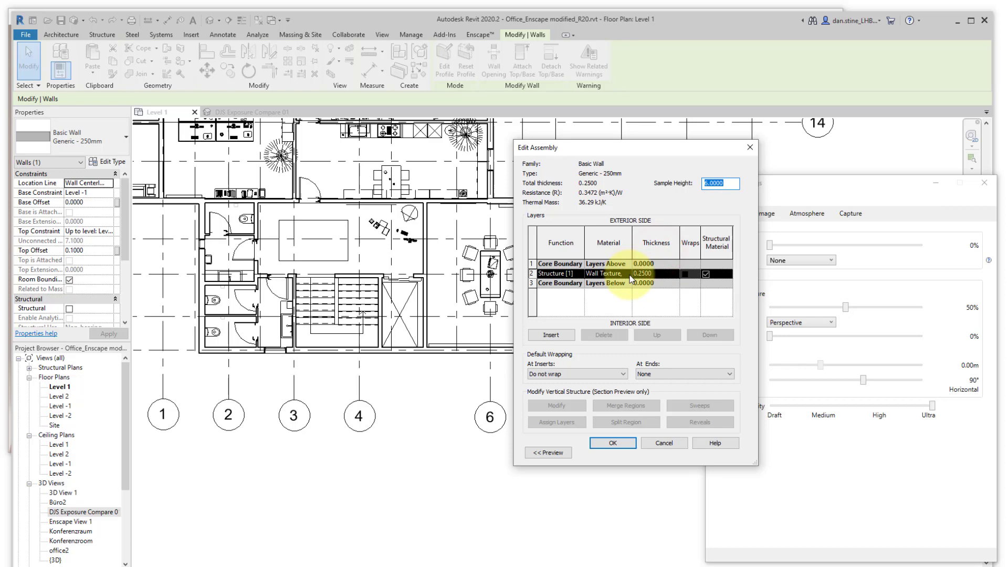
click(609, 273)
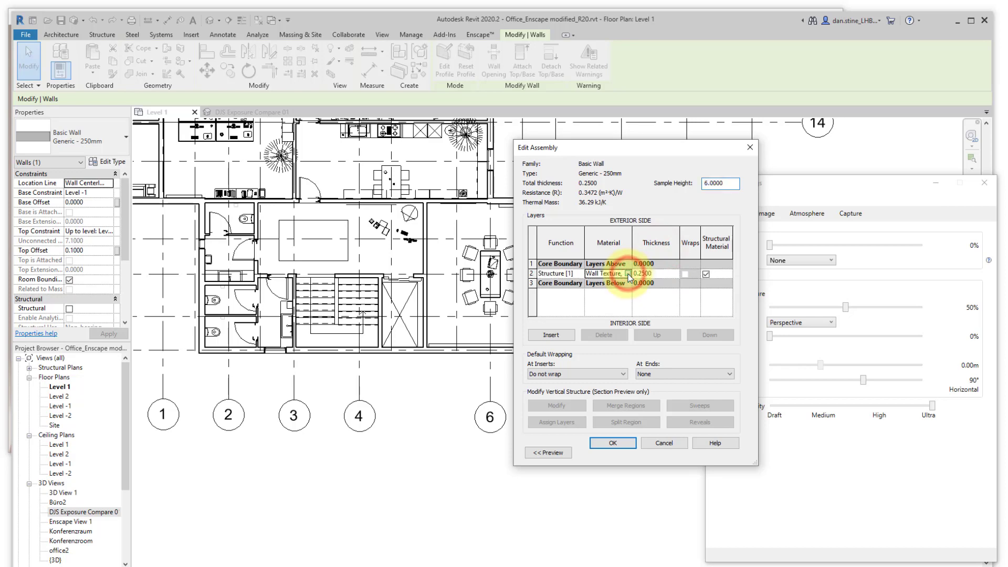
click(630, 273)
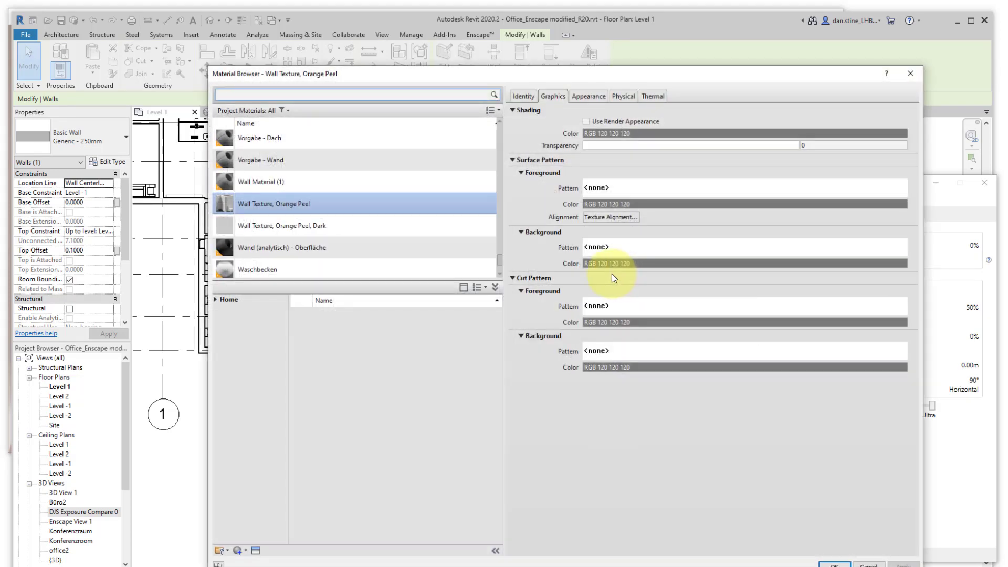
Select the Wall Texture, Orange Peel, Dark material, enable Use Render Appearance for its shading, and check its appearance color
click(319, 226)
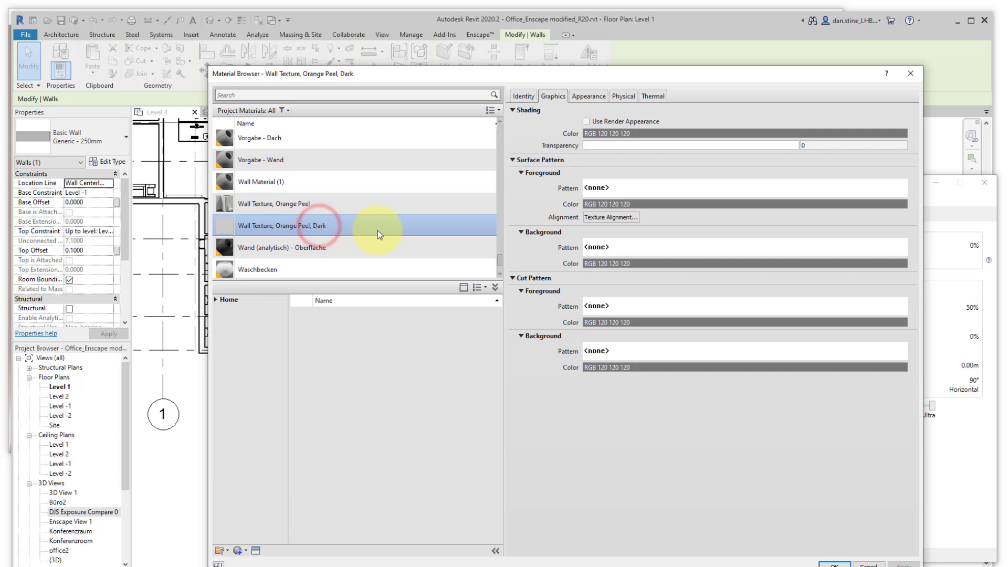
click(600, 100)
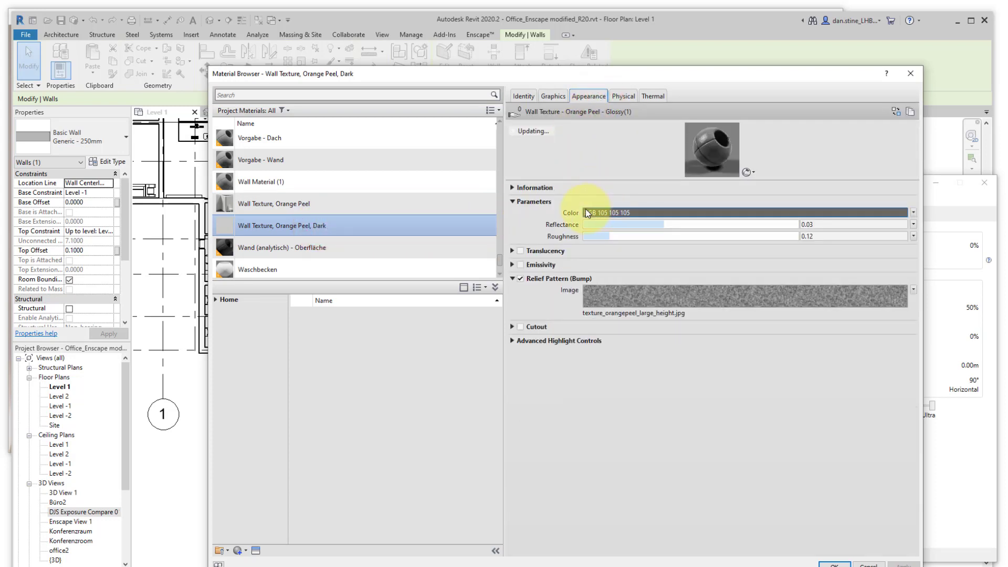
click(553, 96)
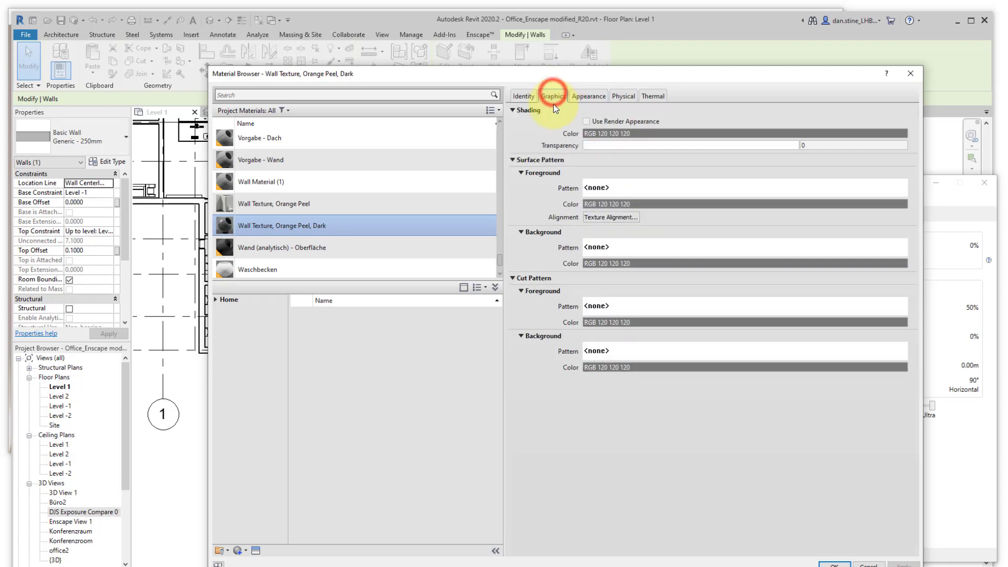
click(586, 122)
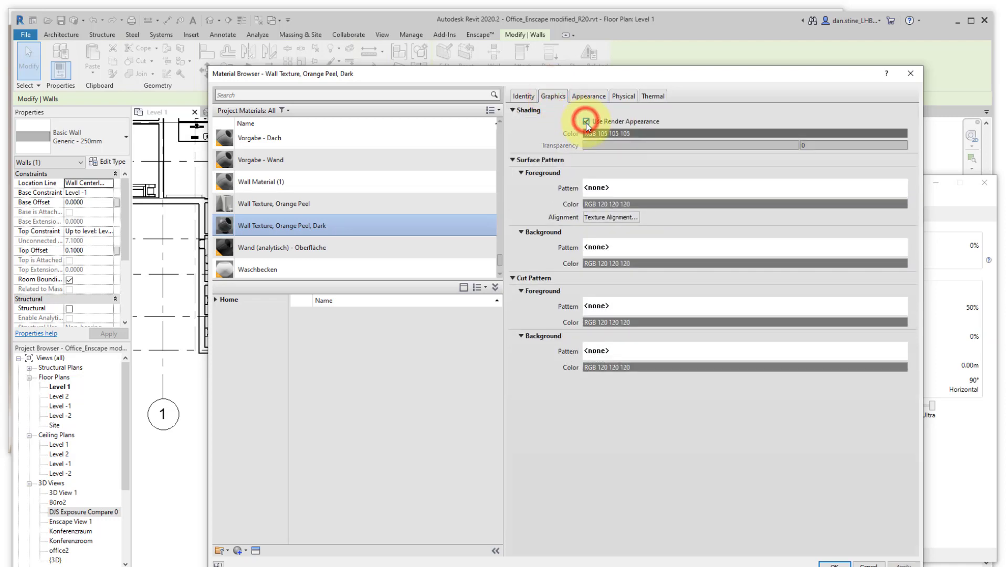
click(580, 97)
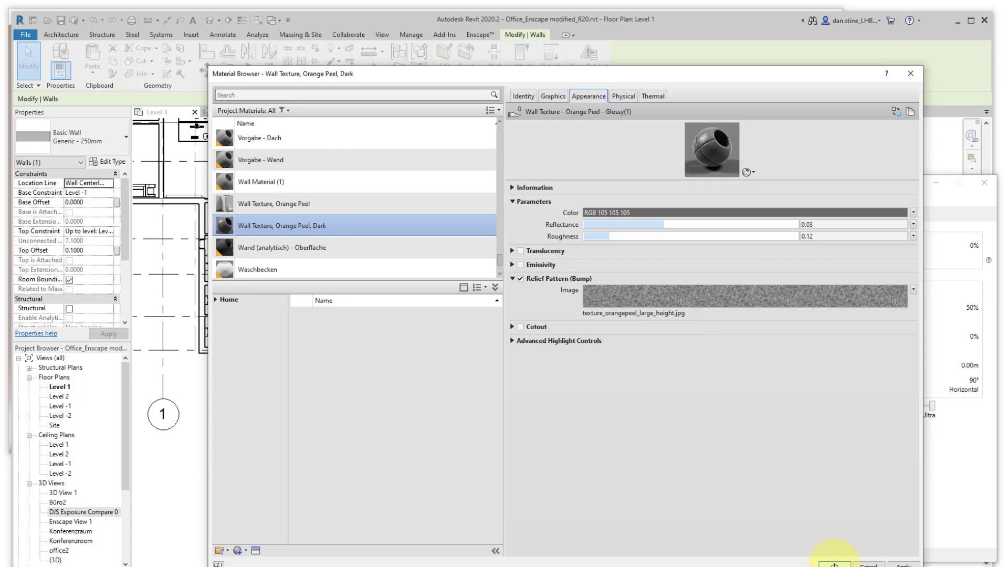
Assign Wall Texture, Orange Peel, Dark to the wall's structure layer and apply the updated Generic - 250mm type
click(834, 564)
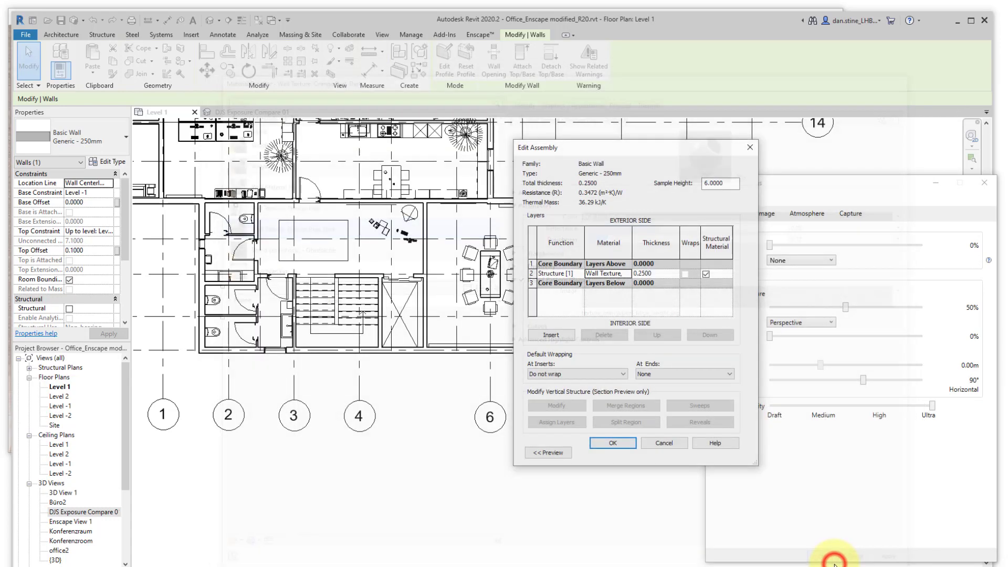
click(617, 447)
click(618, 454)
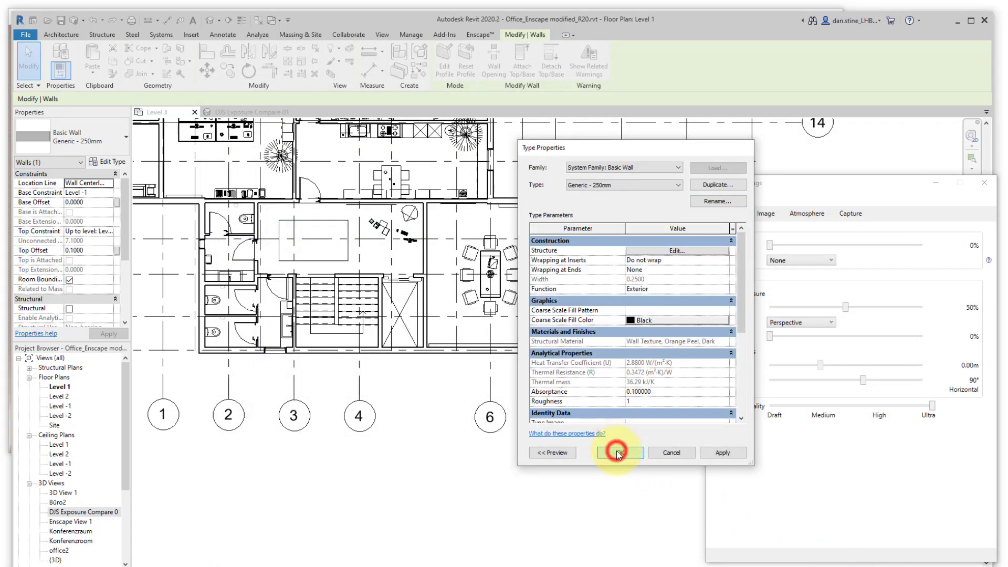